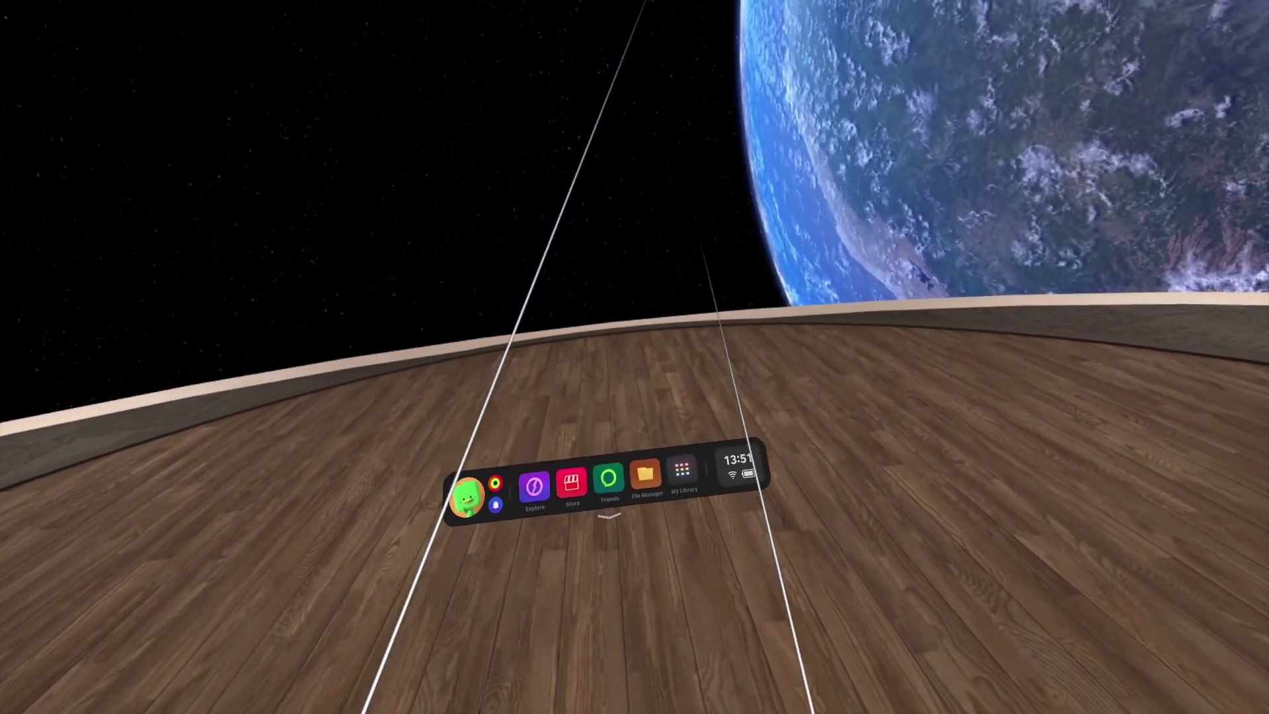
Open My Library from the Pico dock to reach Immersed
click(804, 601)
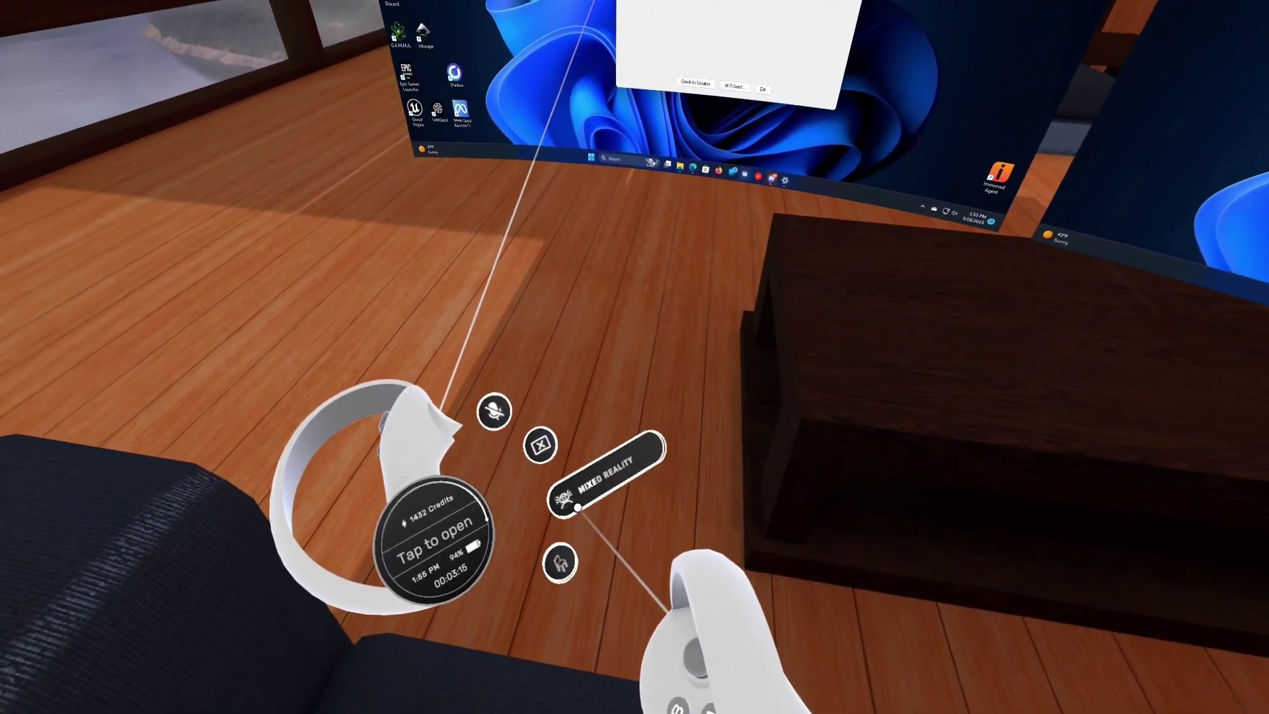
click(575, 507)
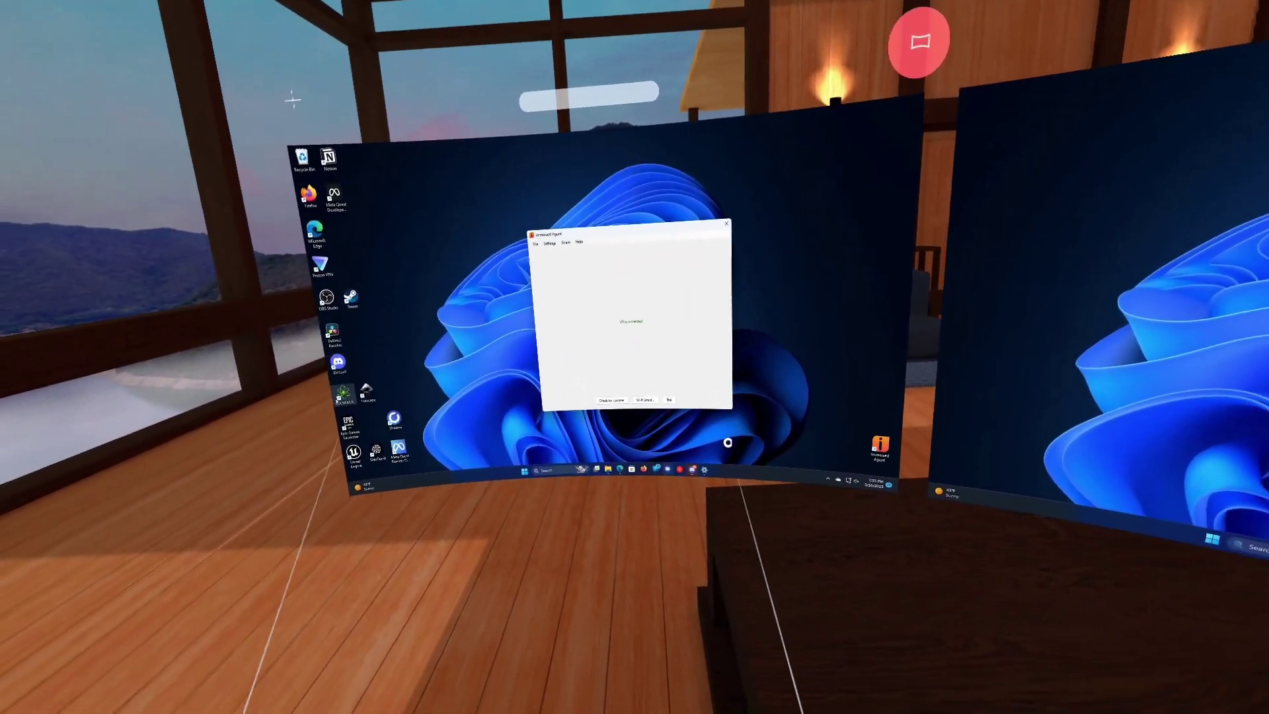
key(Escape)
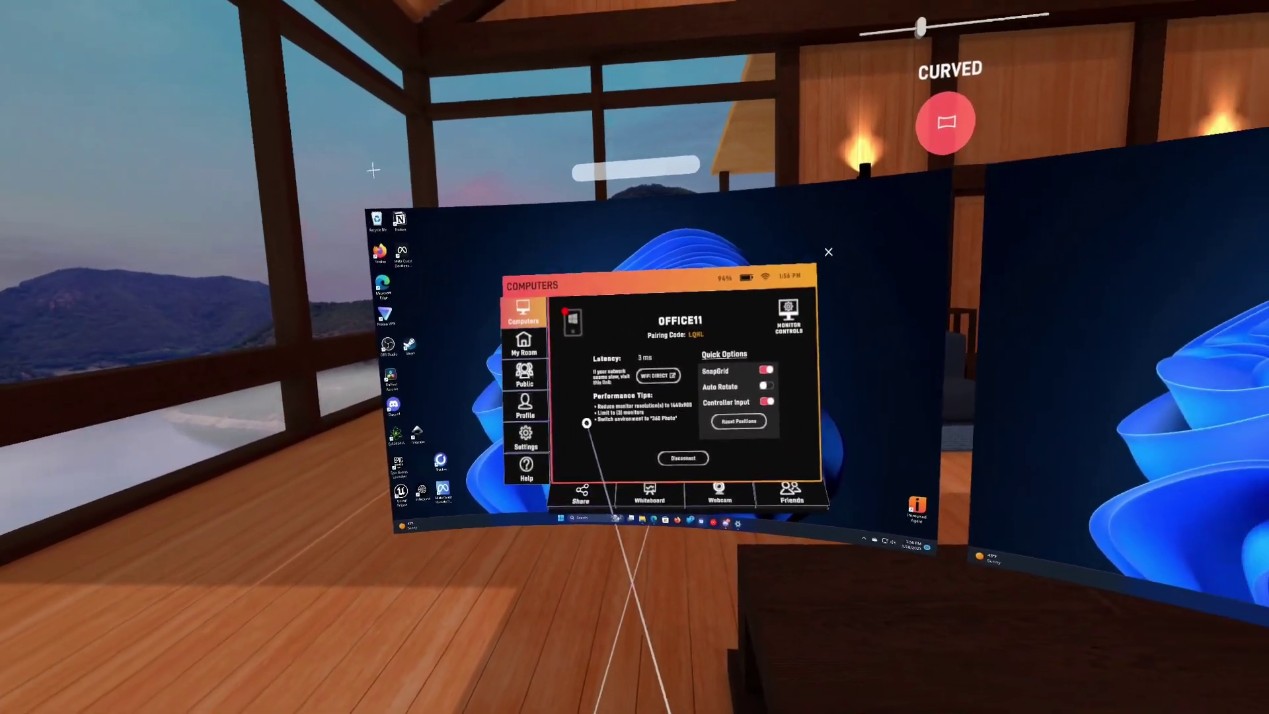
click(524, 343)
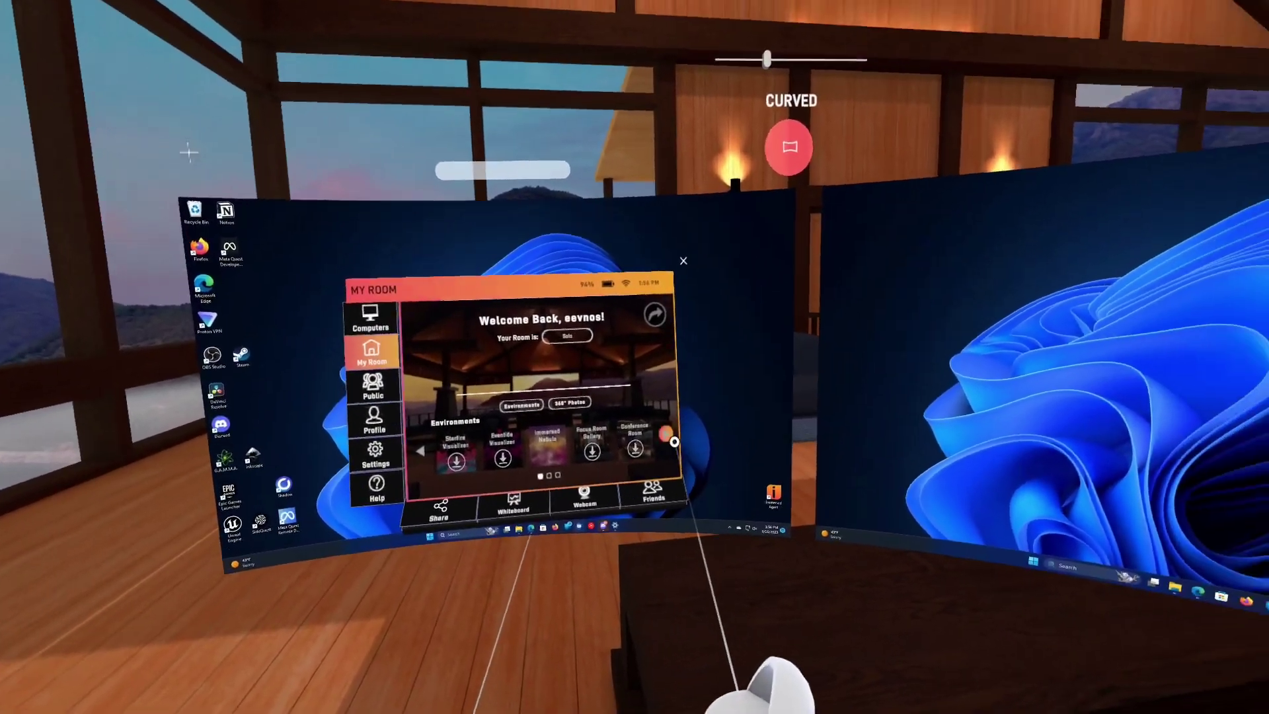
click(673, 441)
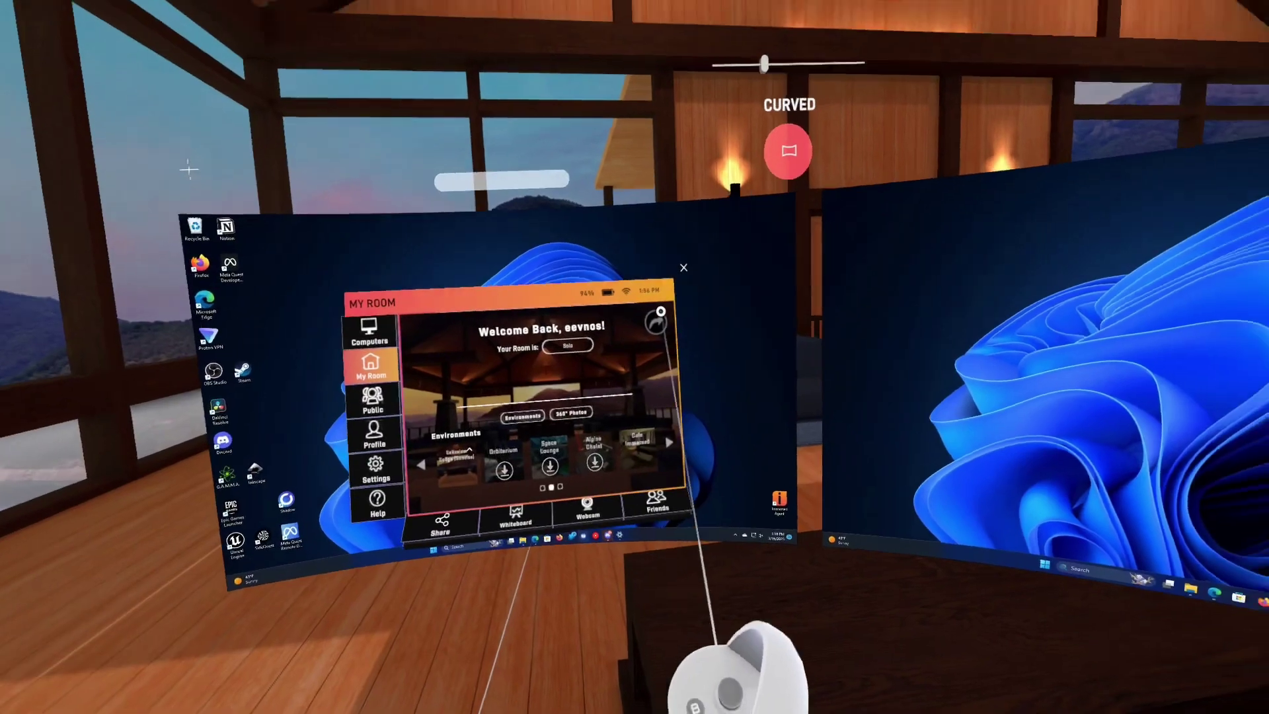
click(683, 267)
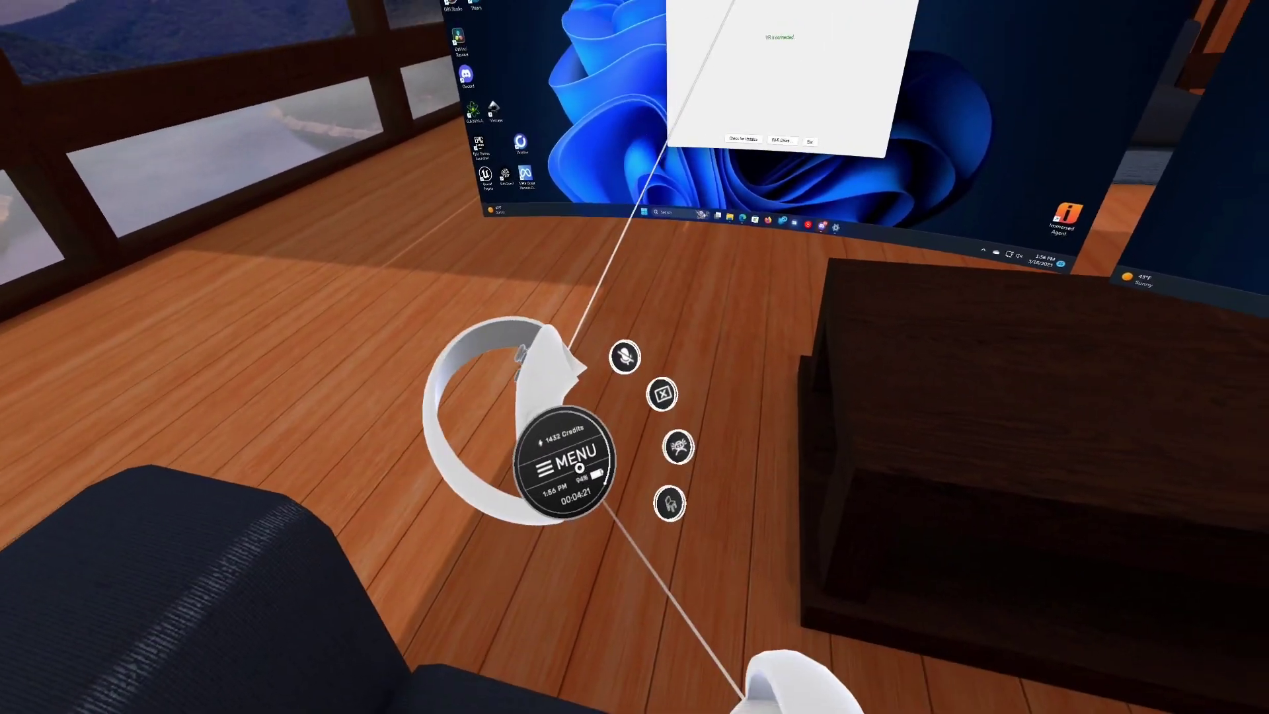
Join the Popular cafe room from the Public rooms list
click(501, 635)
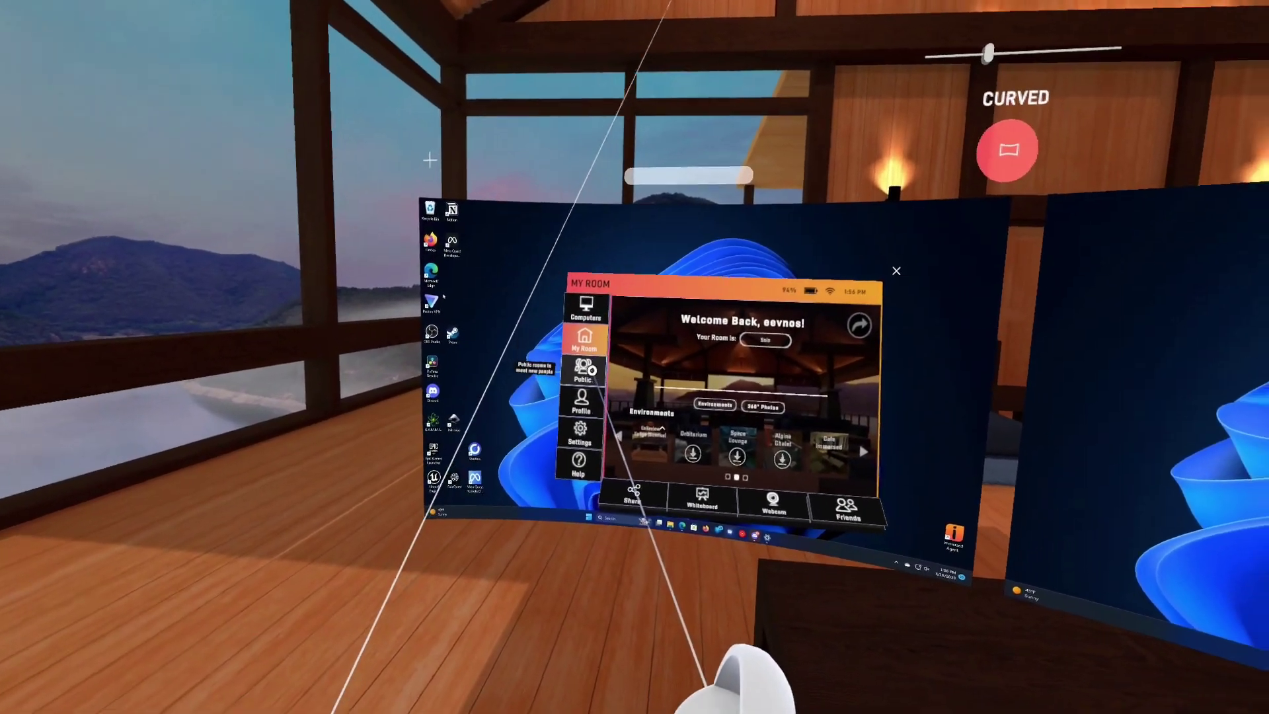
click(586, 394)
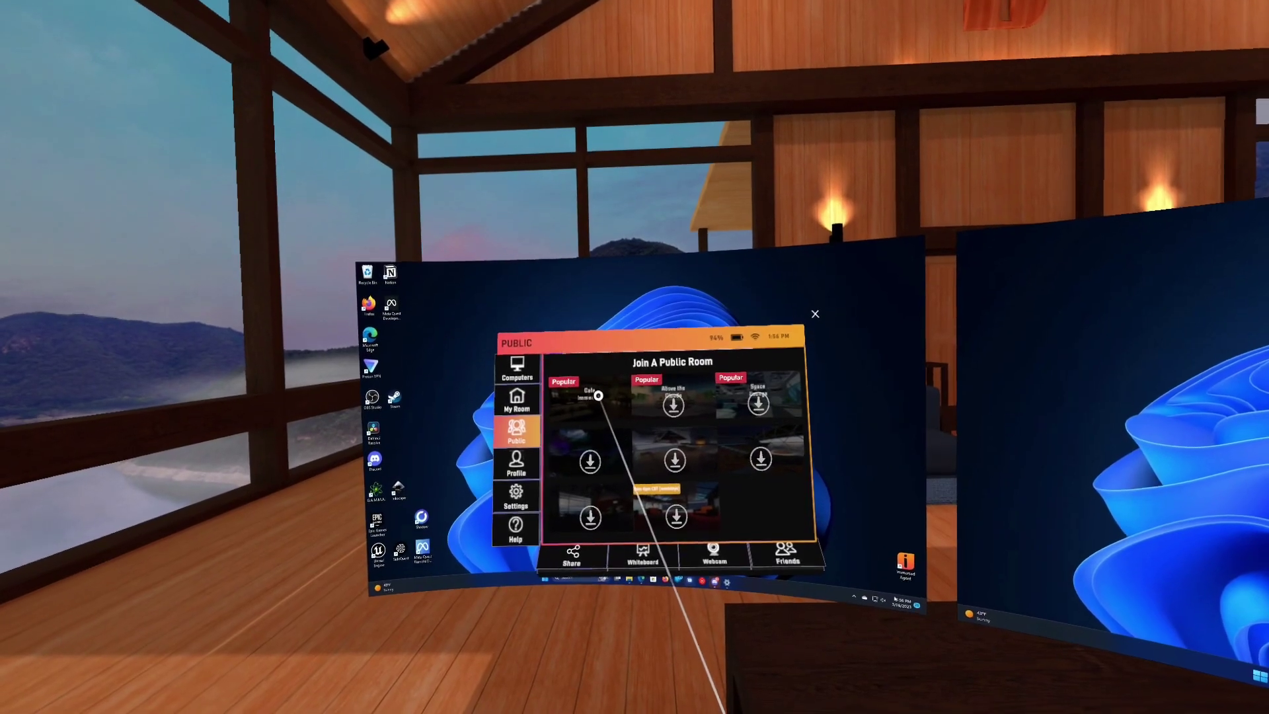
click(599, 393)
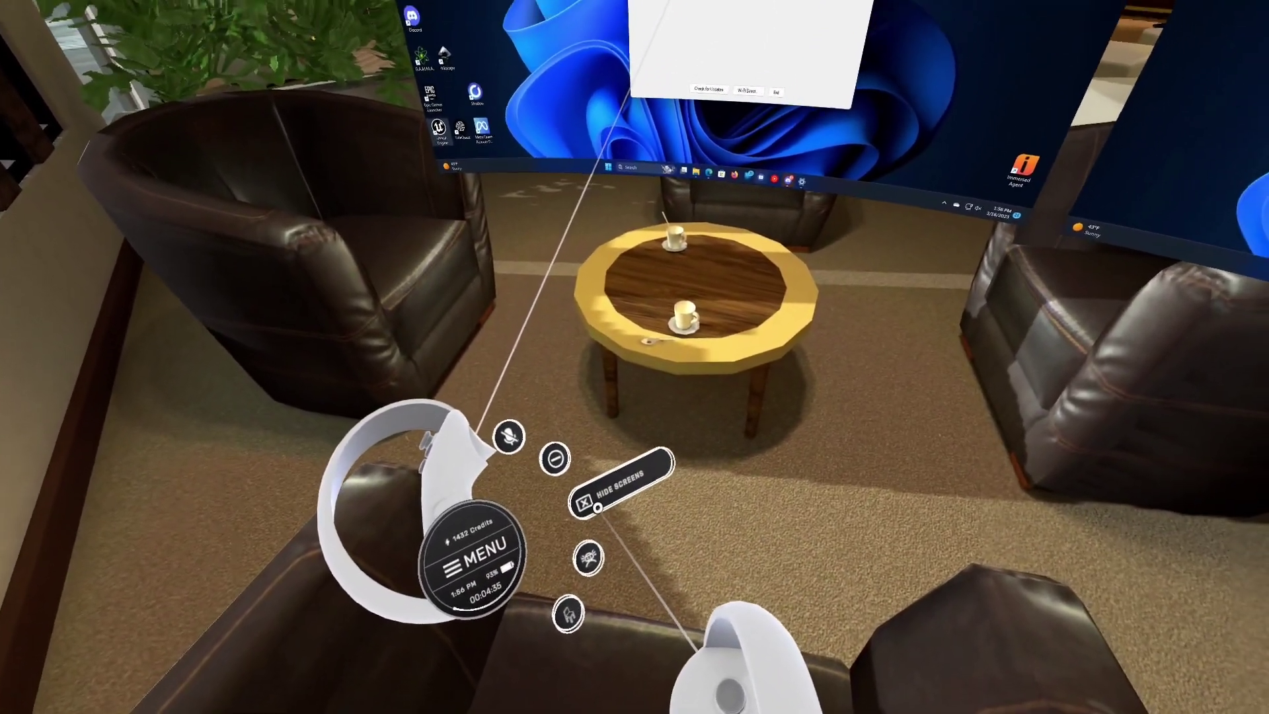
Hide the curved virtual screens from the wrist menu
click(627, 466)
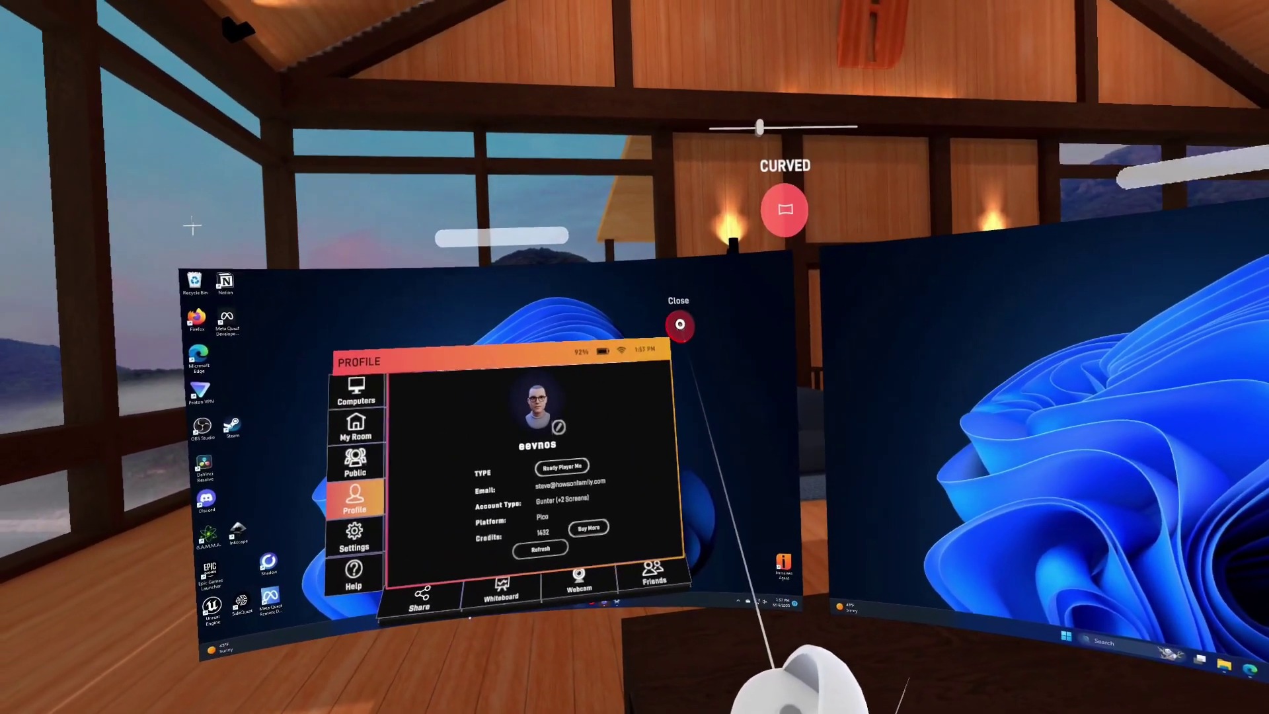
Close the Profile page in the lodge room
click(748, 208)
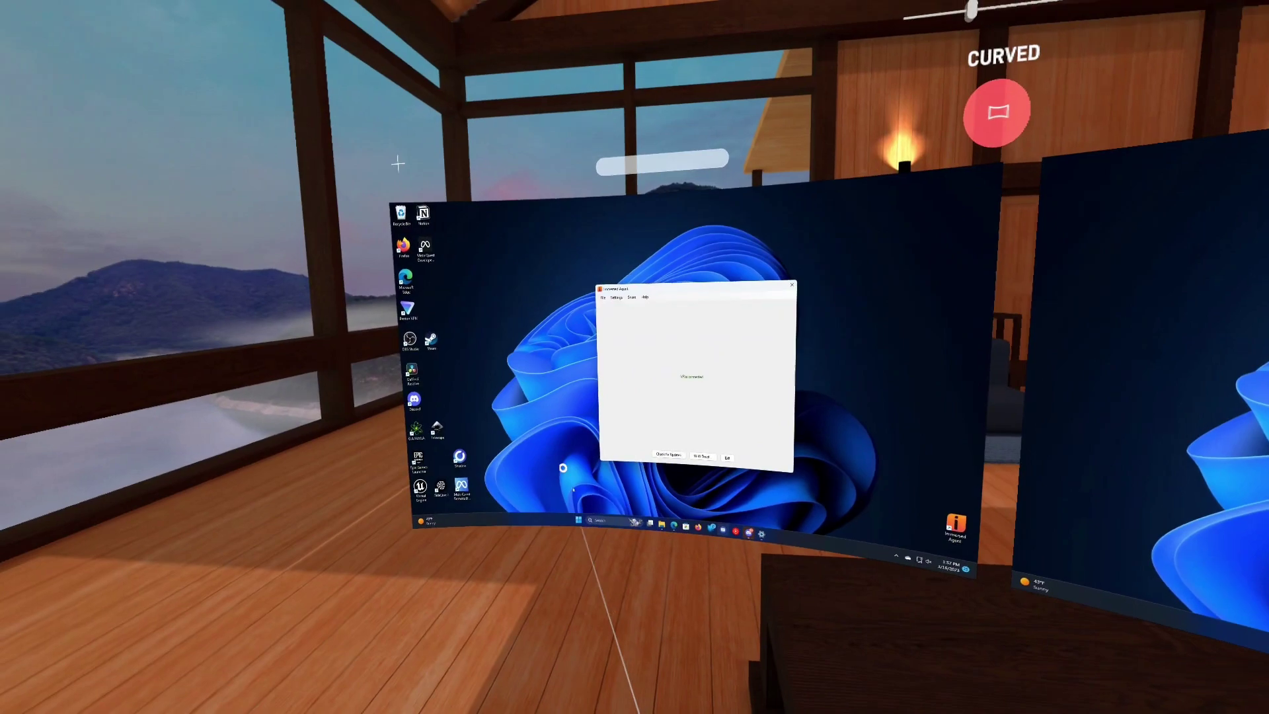